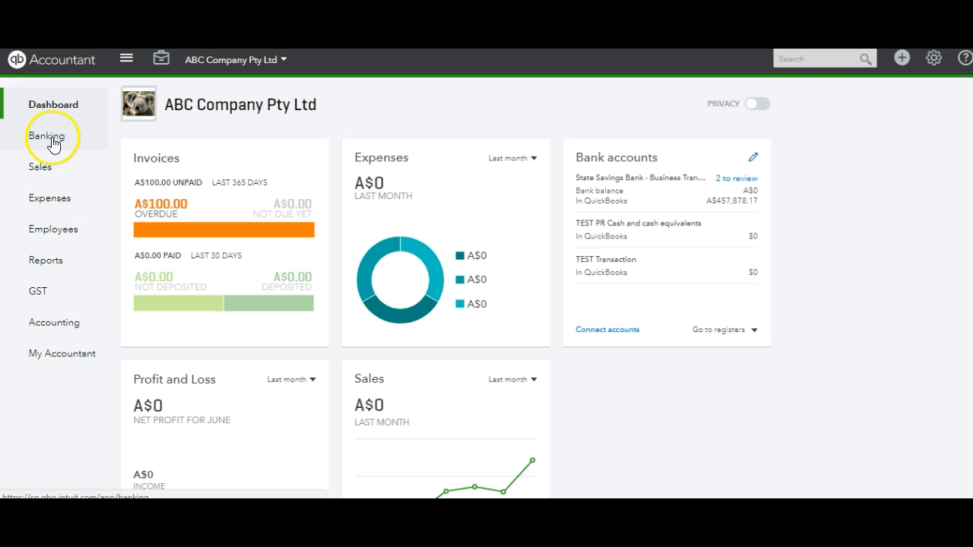
Step: Open the record of the customer with the A$100.00 open balance from the customer list
{"action": "left_click", "coordinate": [47, 168]}
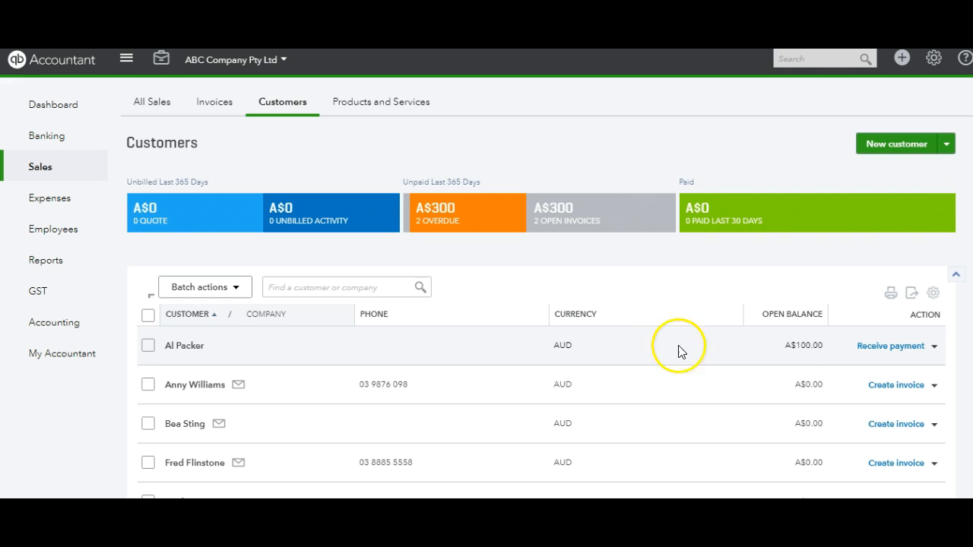
{"action": "left_click", "coordinate": [808, 362]}
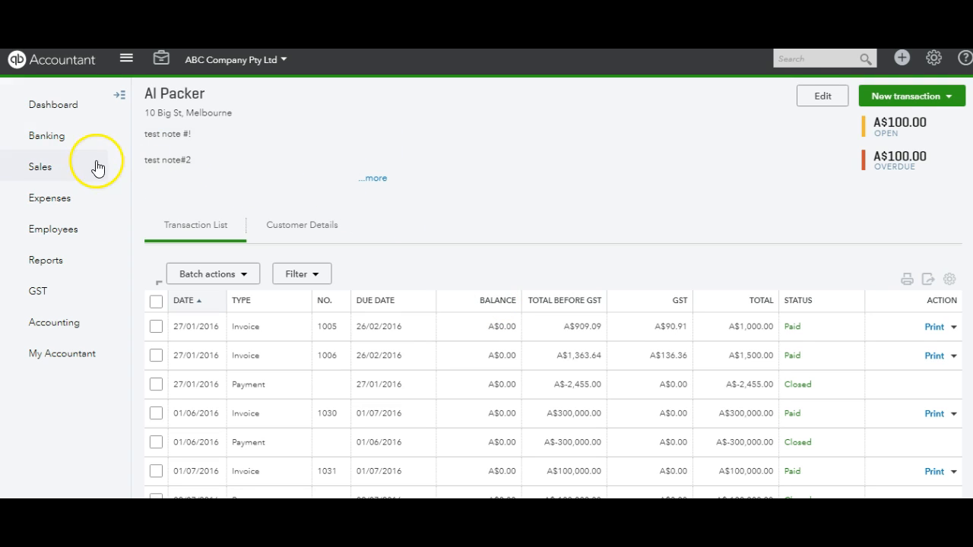
Step: Start finding a match for the A$98.00 deposit dated 01/02/2017 among the bank transactions awaiting review
{"action": "left_click", "coordinate": [61, 142]}
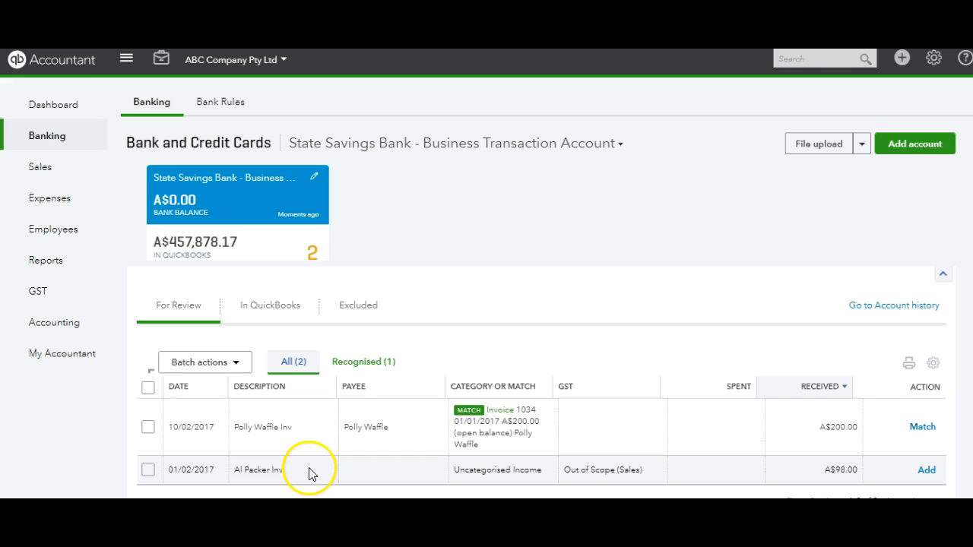
{"action": "left_click", "coordinate": [148, 469]}
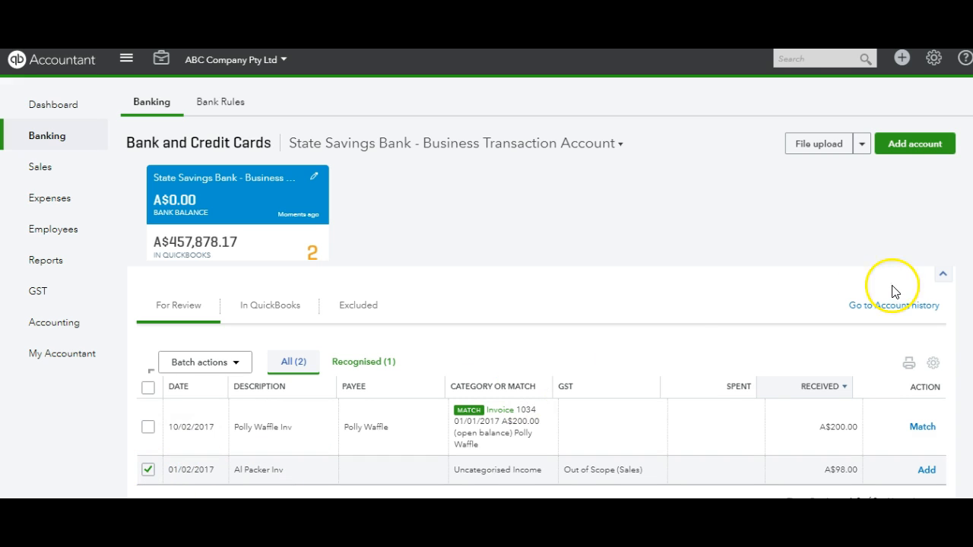
{"action": "left_click", "coordinate": [430, 470]}
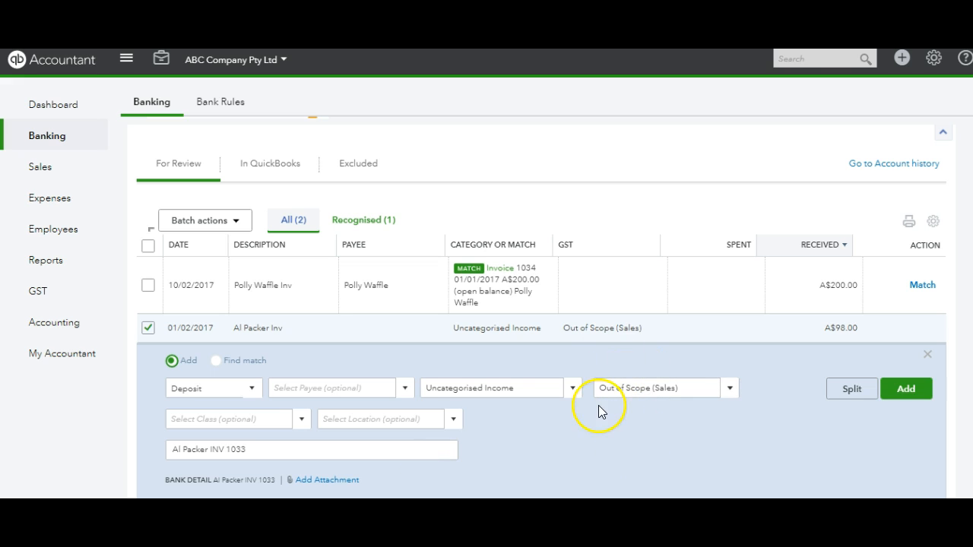
{"action": "left_click", "coordinate": [216, 362]}
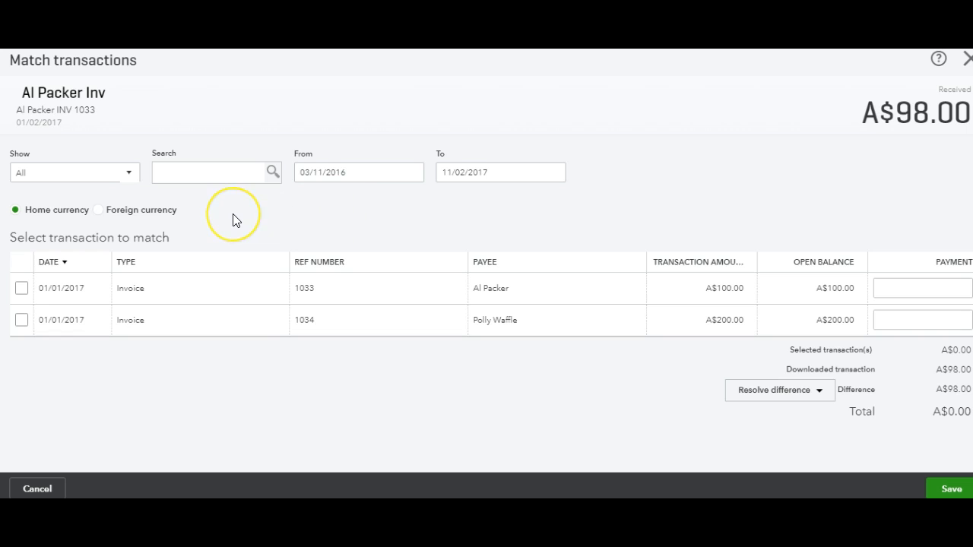
Step: Select the A$100.00 invoice as the match for the deposit and set its payment to 100
{"action": "left_click", "coordinate": [21, 290]}
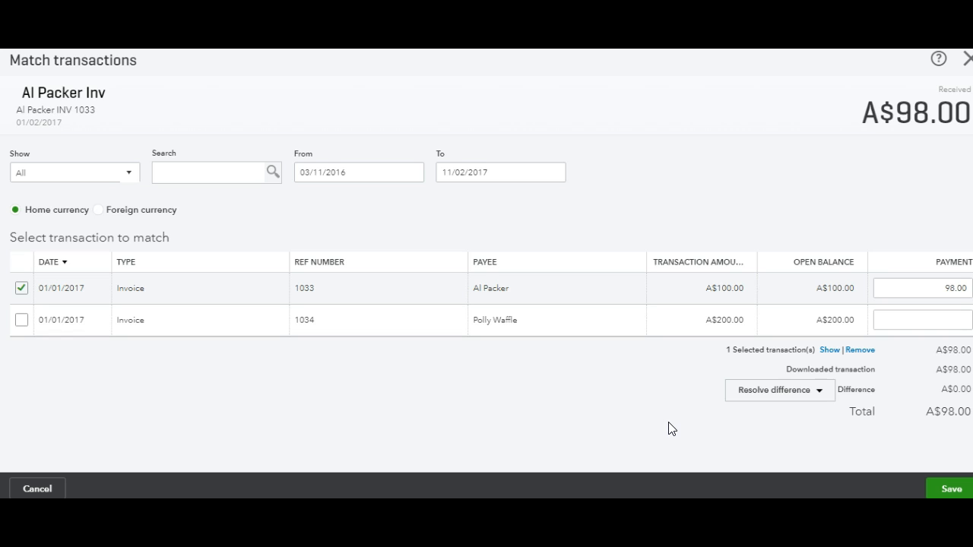
{"action": "left_click", "coordinate": [936, 288]}
{"action": "left_click", "coordinate": [926, 288]}
{"action": "key", "text": "Right"}
{"action": "key", "text": "Right"}
{"action": "key", "text": "BackSpace"}
{"action": "key", "text": "BackSpace"}
{"action": "key", "text": "BackSpace"}
{"action": "key", "text": "BackSpace"}
{"action": "key", "text": "BackSpace"}
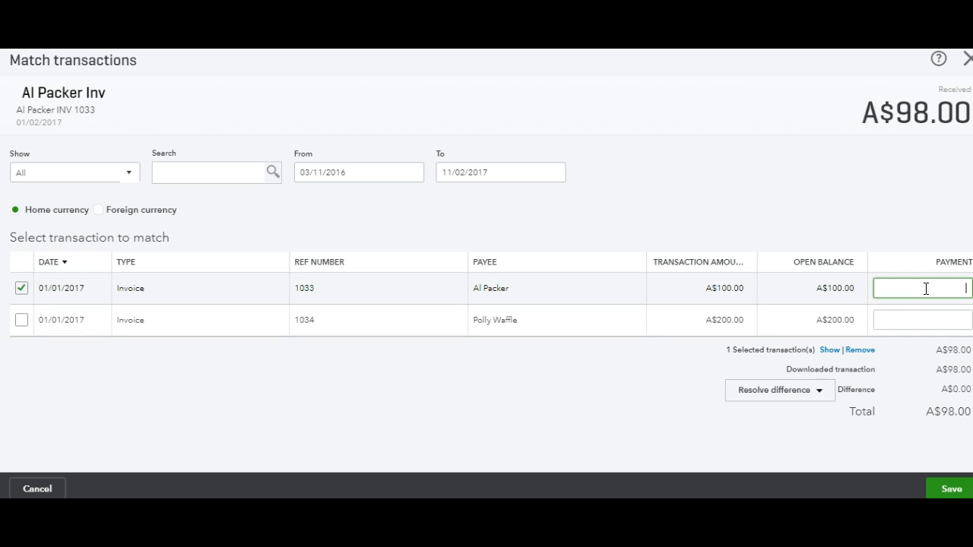
{"action": "type", "text": "100"}
{"action": "left_click", "coordinate": [583, 356]}
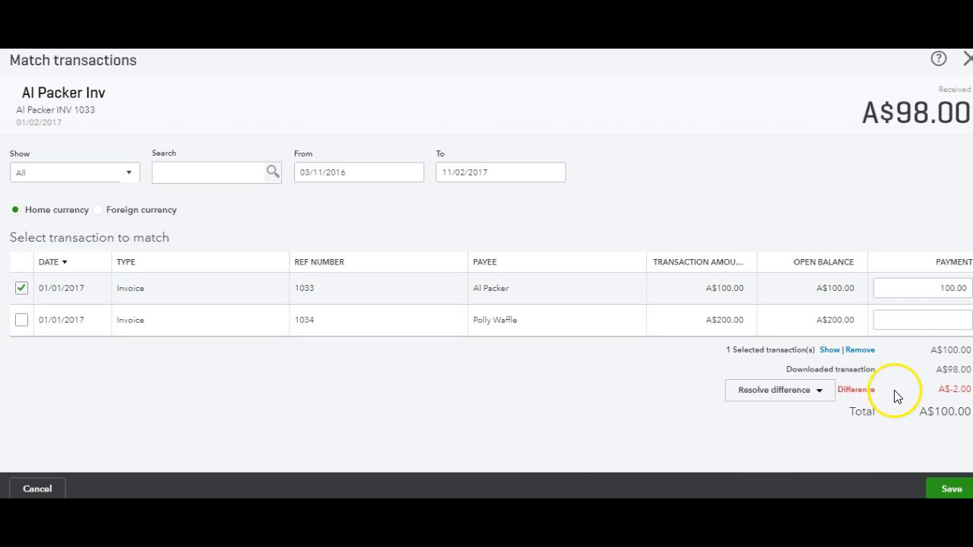
Step: Add a new transaction to resolve the difference and create LIVEEFTPOS as a new customer for its payee
{"action": "left_click", "coordinate": [811, 394]}
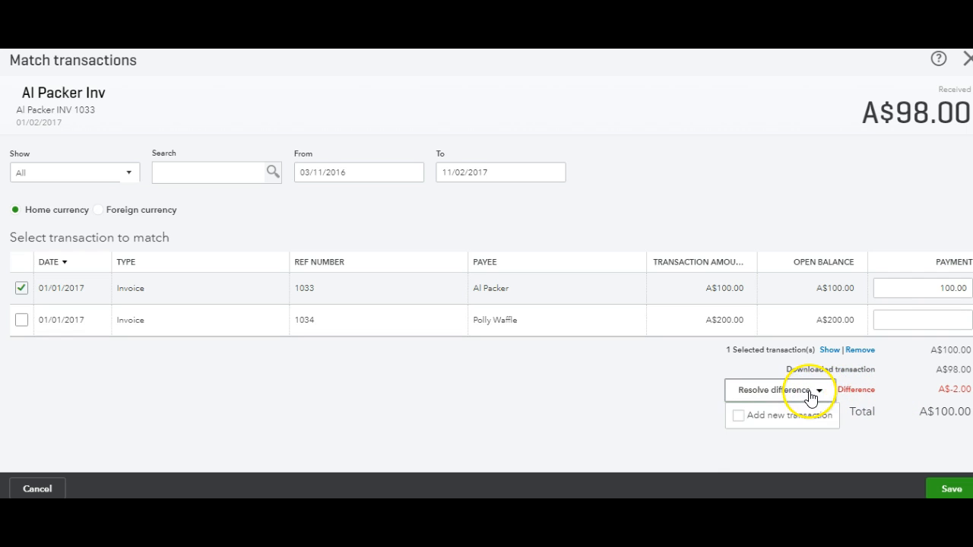
{"action": "left_click", "coordinate": [739, 417]}
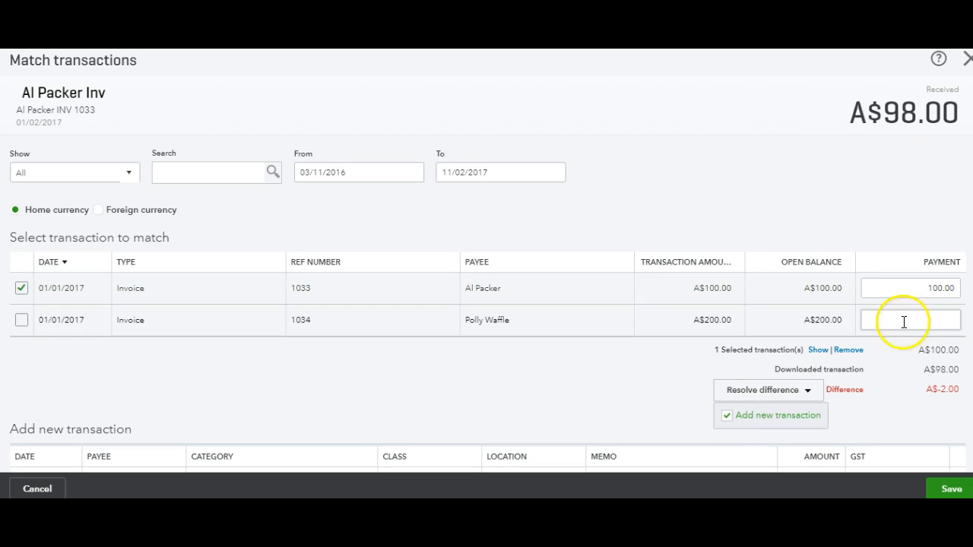
{"action": "left_click", "coordinate": [972, 196]}
{"action": "scroll", "coordinate": [487, 304], "scroll_direction": "down", "scroll_amount": 1}
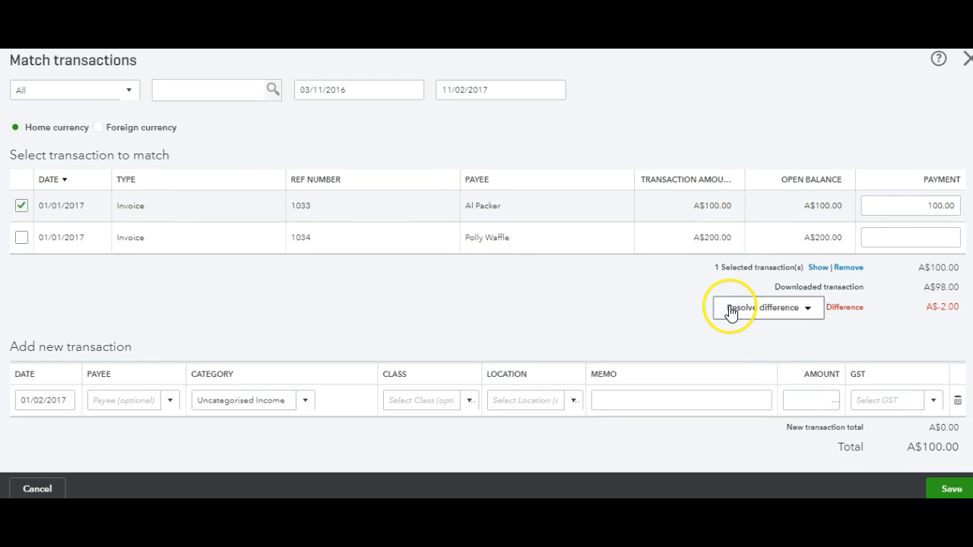
{"action": "left_click", "coordinate": [118, 400]}
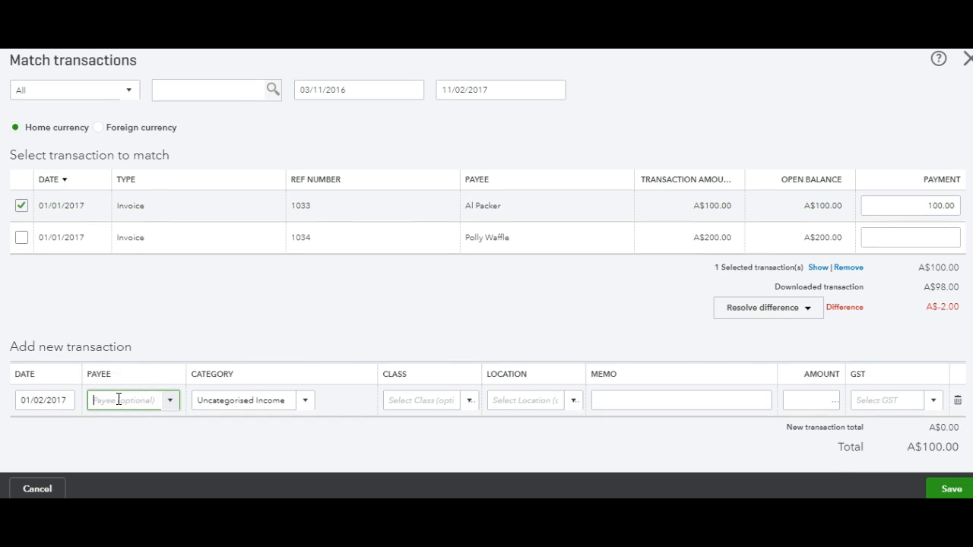
{"action": "type", "text": "LIVEEFTPOS"}
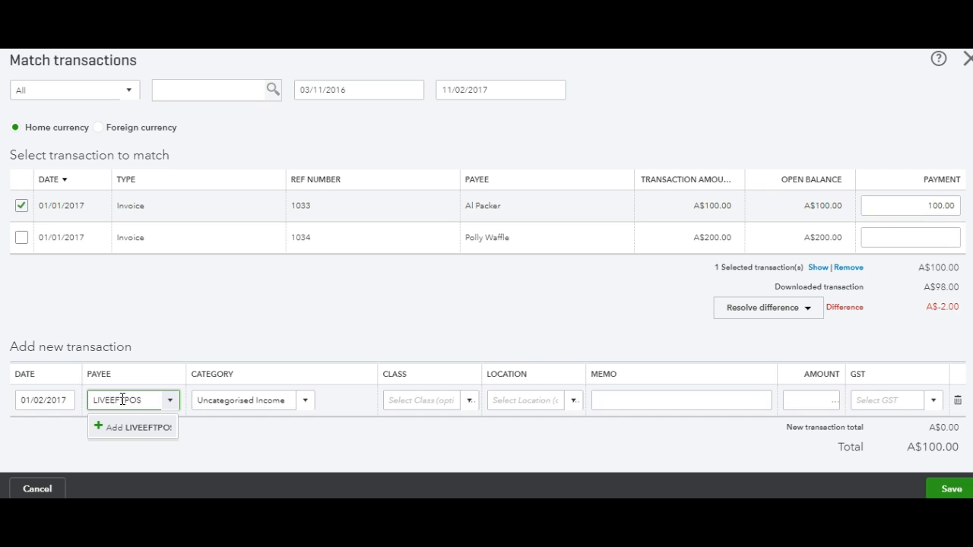
{"action": "left_click", "coordinate": [150, 430]}
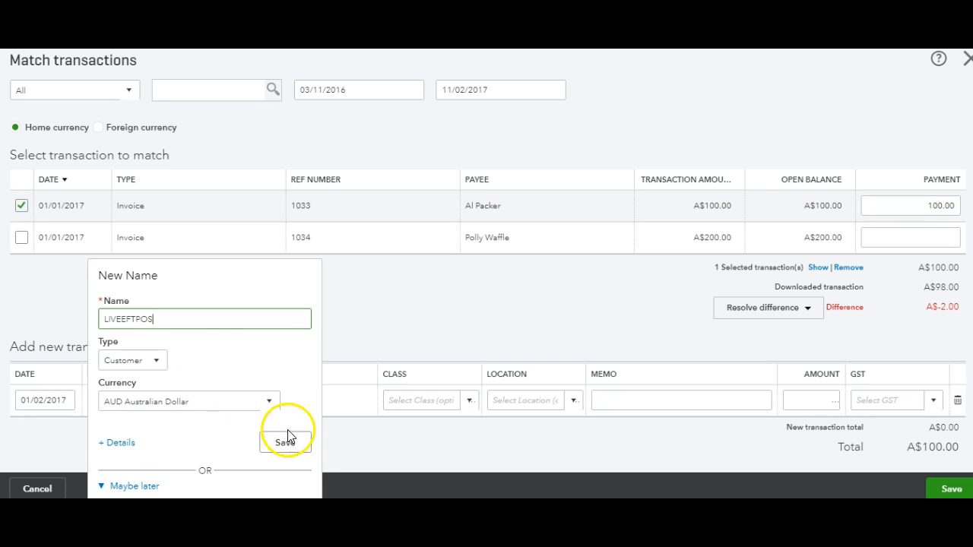
{"action": "left_click", "coordinate": [287, 443]}
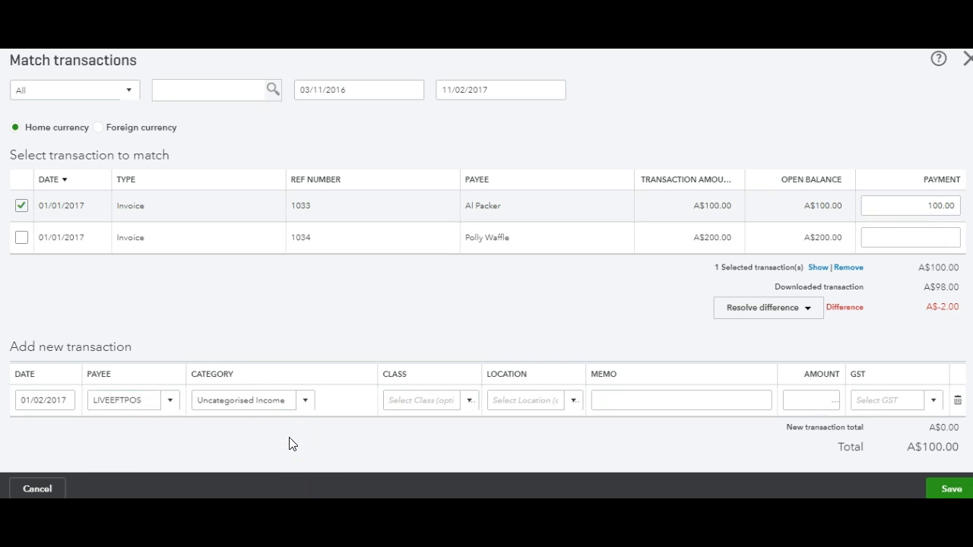
Step: Set the new transaction's category to Merchant Fees and its memo to "LiveEftpos Merchant Fee 2%"
{"action": "left_click", "coordinate": [300, 401]}
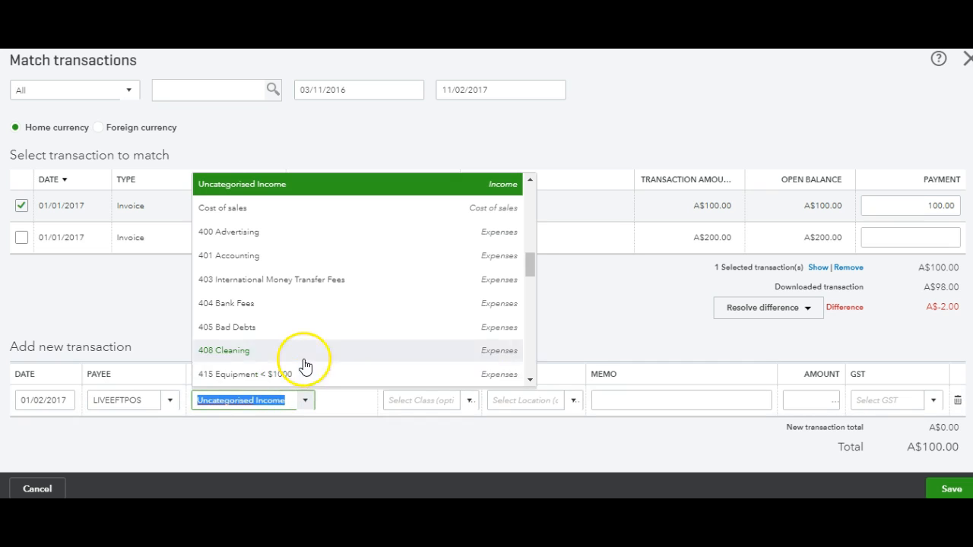
{"action": "type", "text": "Merchant Fees"}
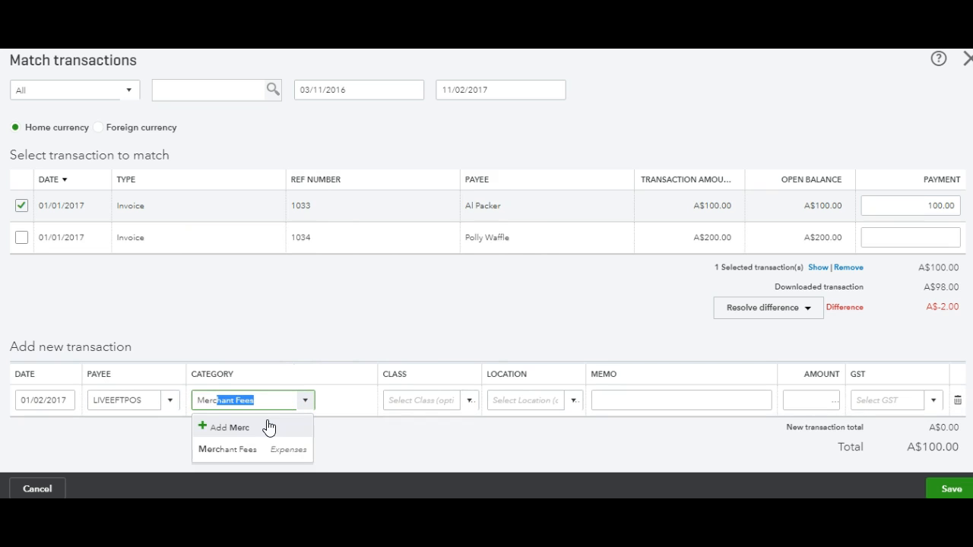
{"action": "left_click", "coordinate": [246, 449]}
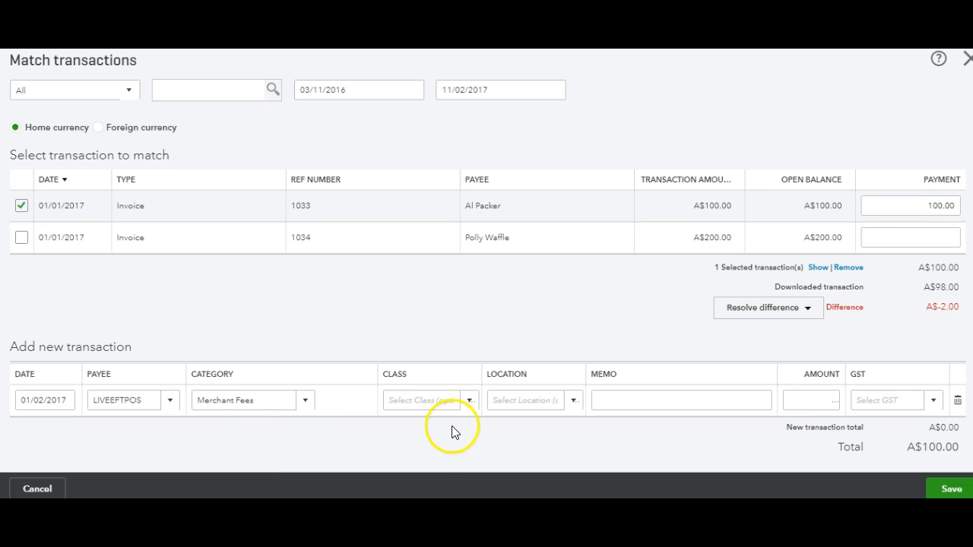
{"action": "left_click", "coordinate": [640, 399]}
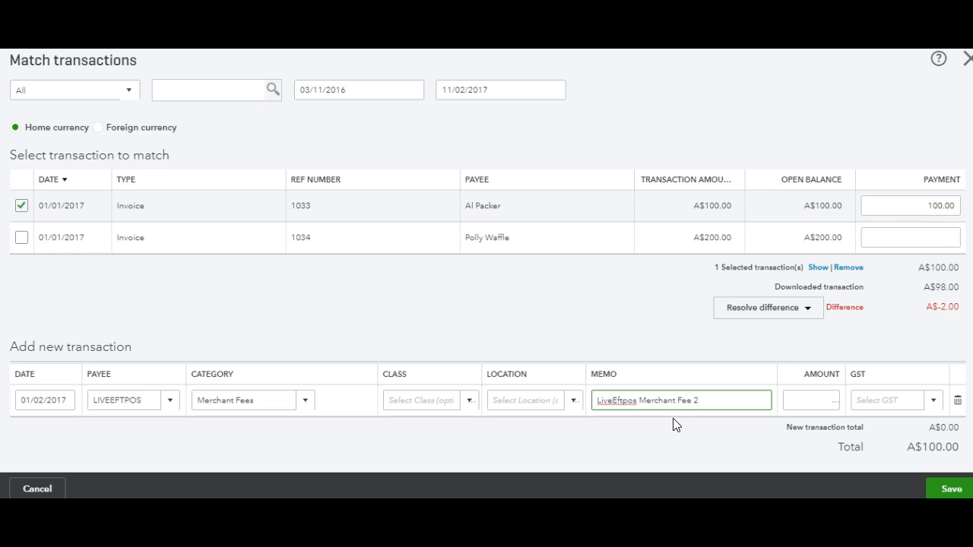
Step: Enter 2 as the new transaction's amount and set its GST to Out of Scope (0% Purchases)
{"action": "left_click", "coordinate": [815, 399]}
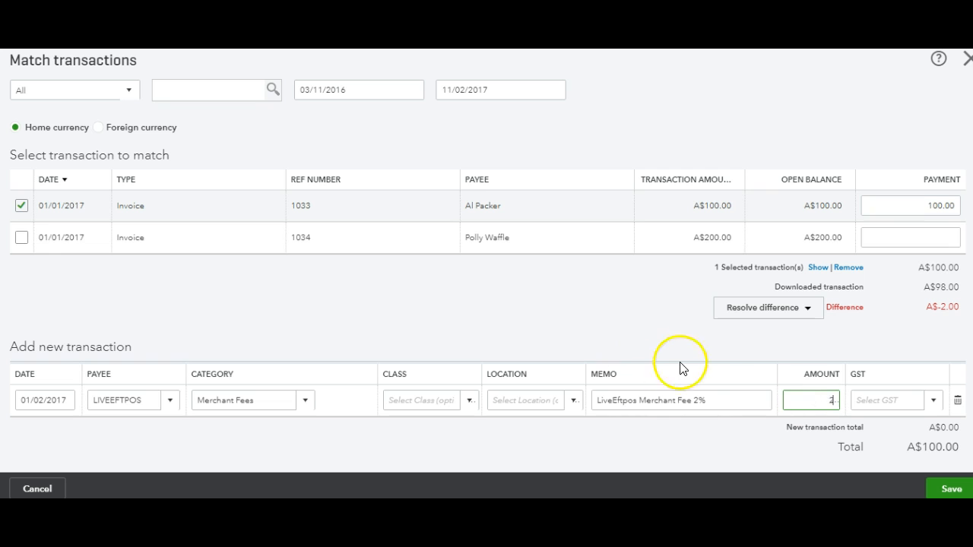
{"action": "left_click", "coordinate": [624, 301]}
{"action": "left_click", "coordinate": [905, 403]}
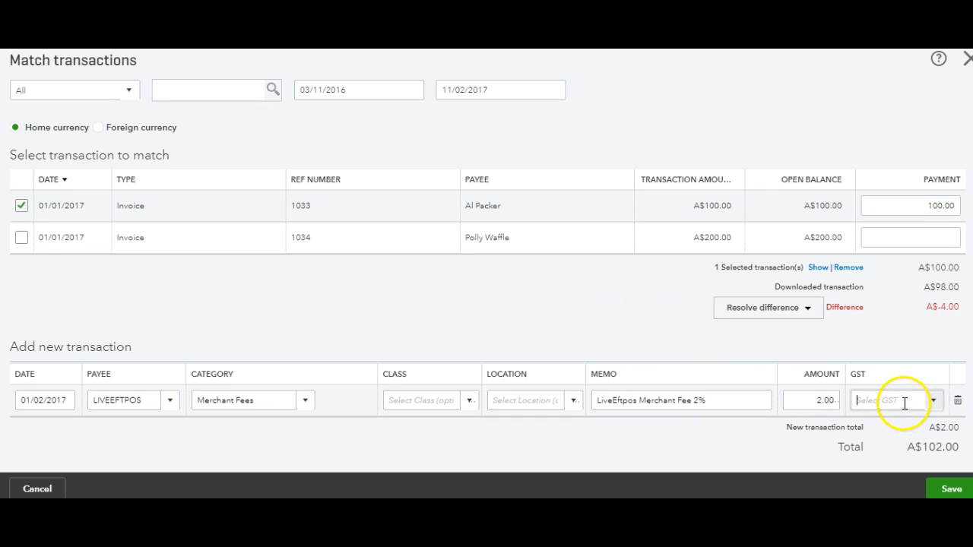
{"action": "type", "text": "ou"}
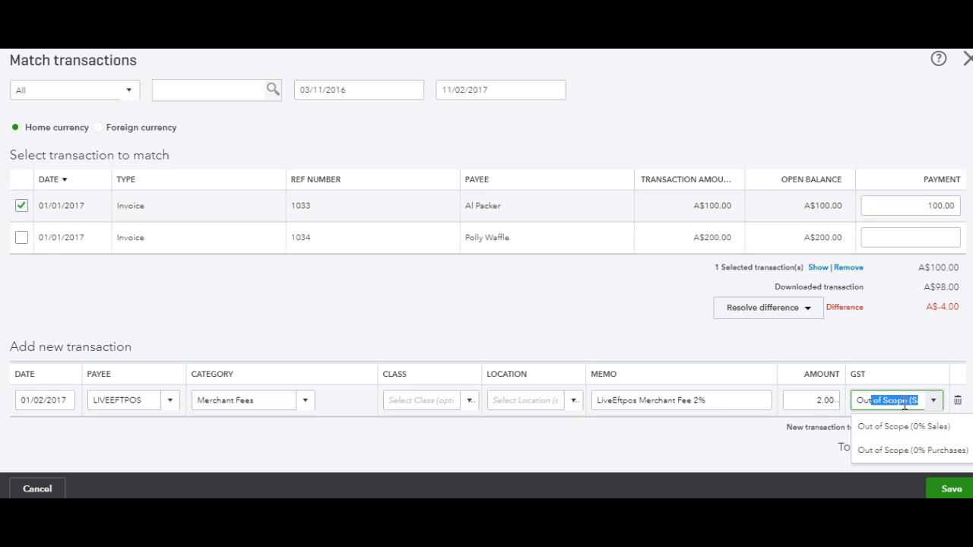
{"action": "left_click", "coordinate": [890, 450]}
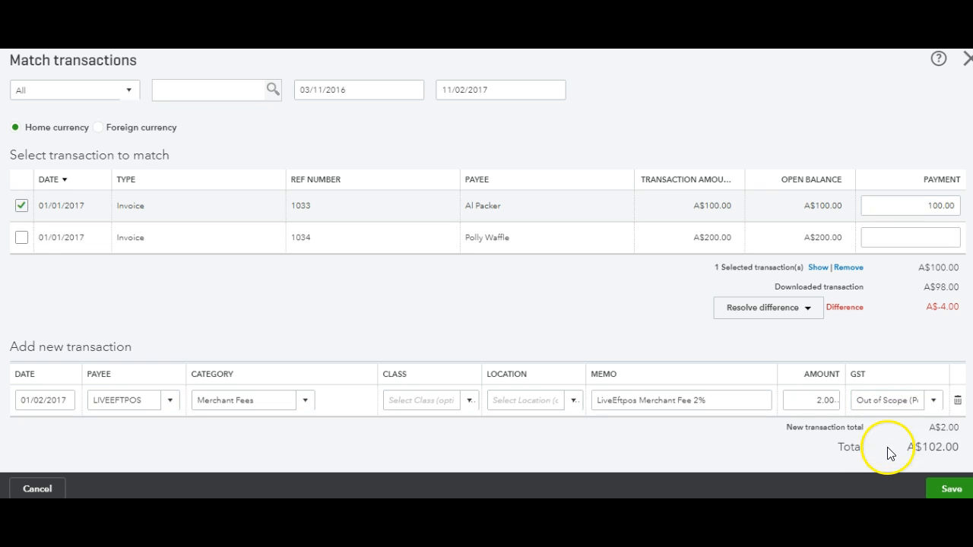
Step: Change the merchant fee amount to -2.00 so it is deducted from the invoice payment
{"action": "left_click_drag", "start_coordinate": [635, 297], "coordinate": [636, 302]}
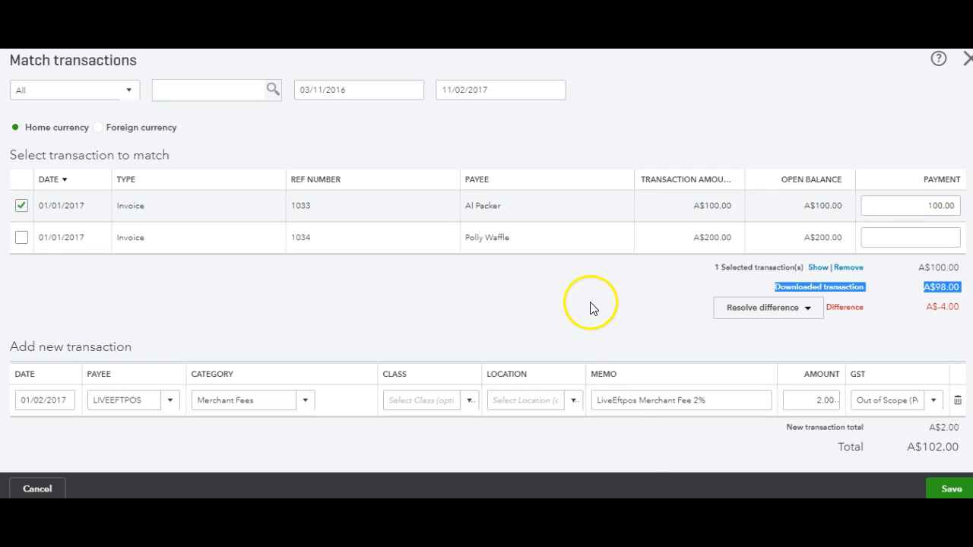
{"action": "left_click", "coordinate": [836, 408]}
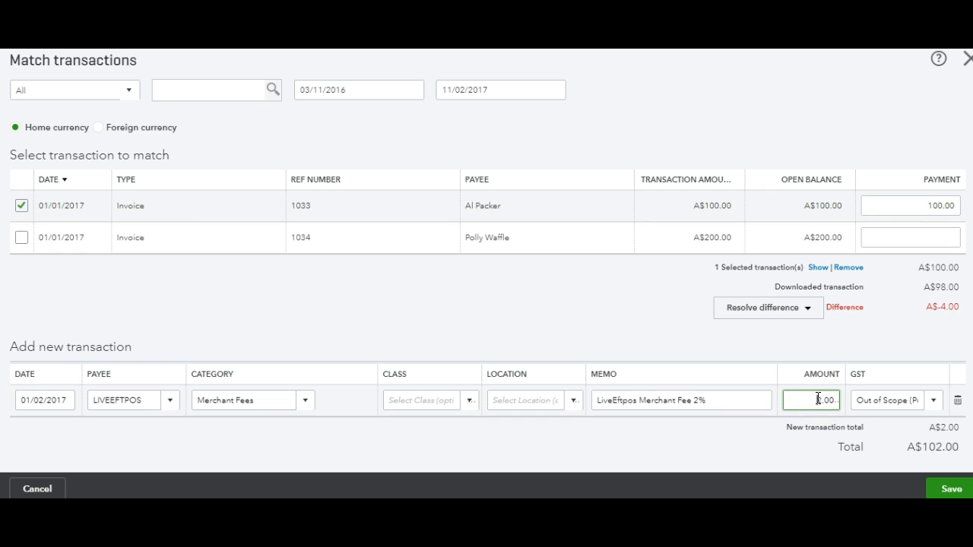
{"action": "left_click", "coordinate": [703, 447]}
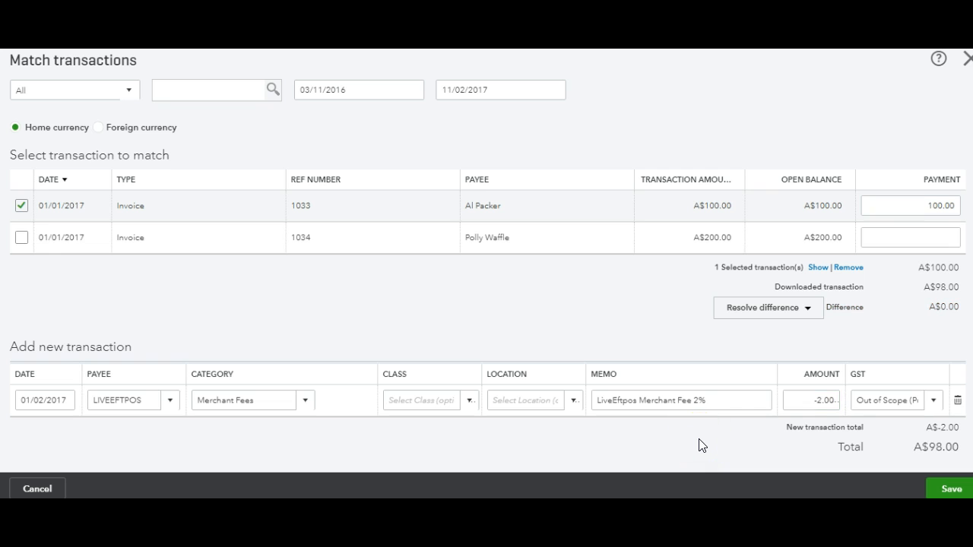
{"action": "type", "text": "-"}
{"action": "left_click", "coordinate": [760, 439]}
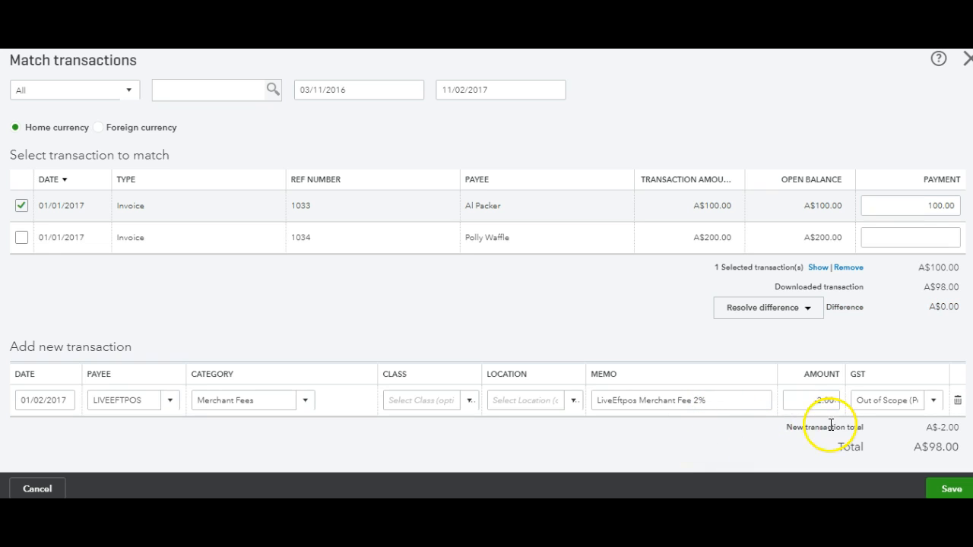
{"action": "left_click", "coordinate": [792, 398]}
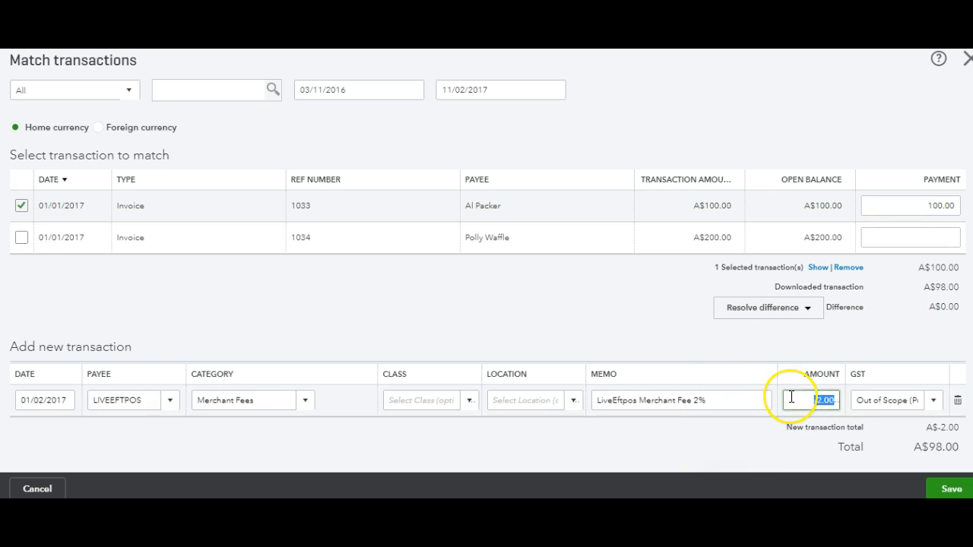
{"action": "left_click", "coordinate": [614, 308]}
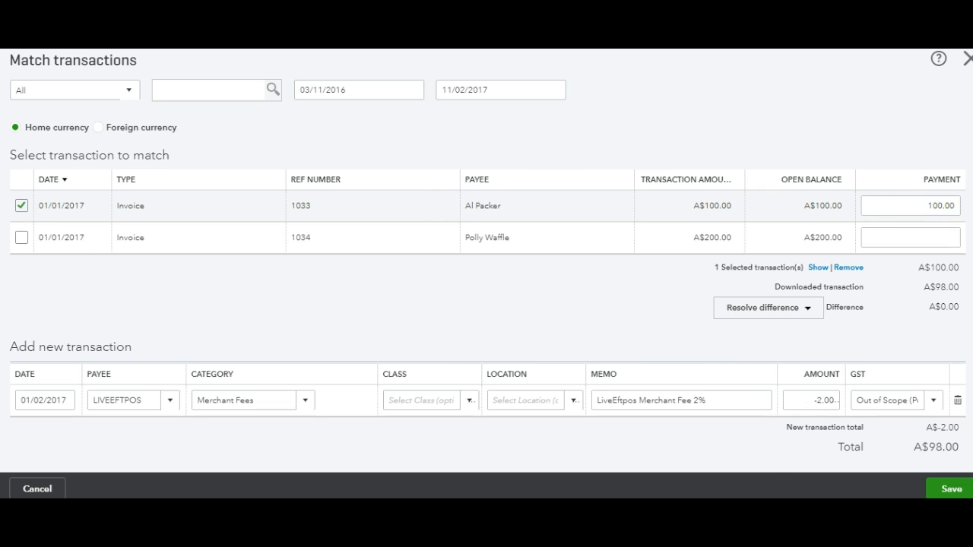
Step: Compare the received bank amount with the invoice payment, the merchant fee and the match total
{"action": "scroll", "coordinate": [971, 154], "scroll_direction": "up", "scroll_amount": 2}
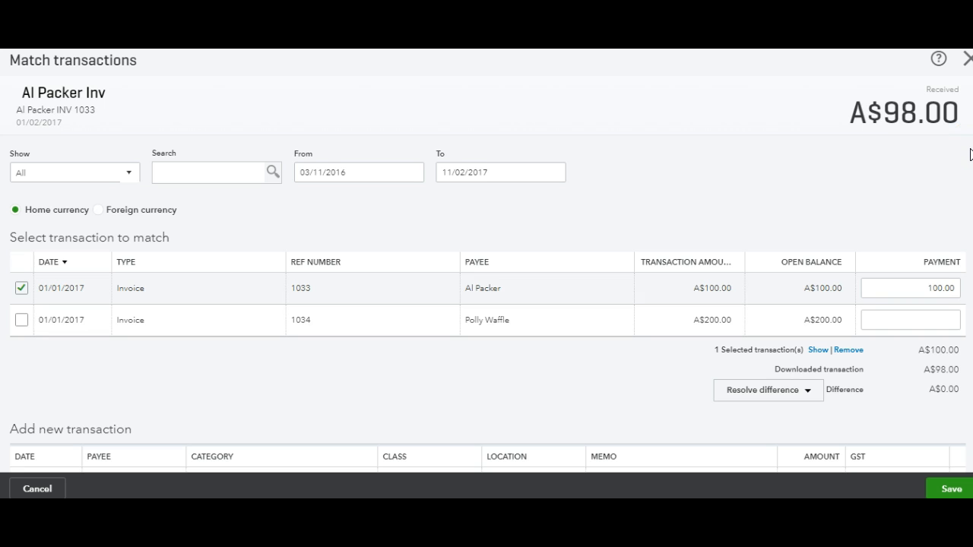
{"action": "left_click_drag", "start_coordinate": [971, 172], "coordinate": [971, 192]}
{"action": "left_click", "coordinate": [907, 288]}
{"action": "left_click", "coordinate": [885, 282]}
{"action": "scroll", "coordinate": [913, 387], "scroll_direction": "down", "scroll_amount": 1}
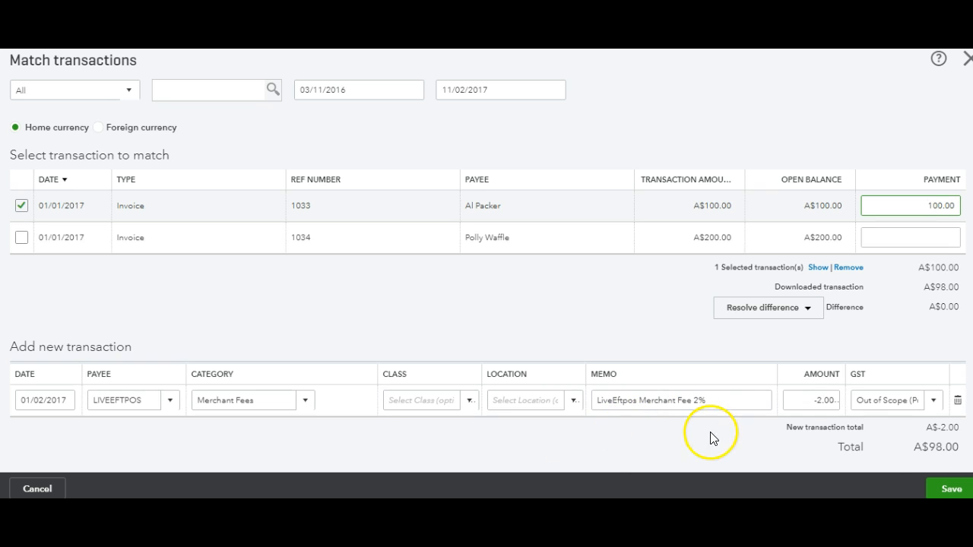
{"action": "left_click_drag", "start_coordinate": [912, 447], "coordinate": [967, 450]}
{"action": "left_click", "coordinate": [967, 450]}
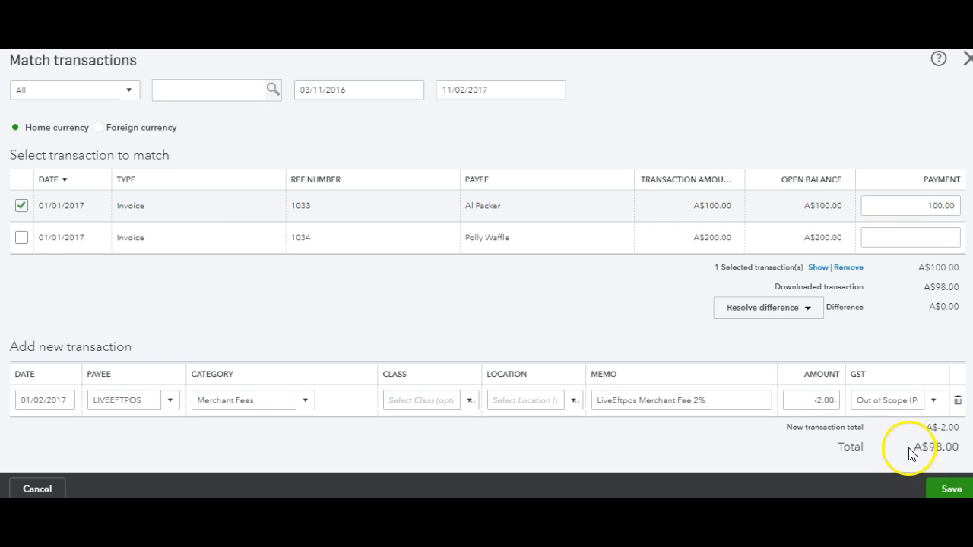
Step: Save the match and show the bank transactions already recorded in QuickBooks
{"action": "left_click", "coordinate": [950, 490]}
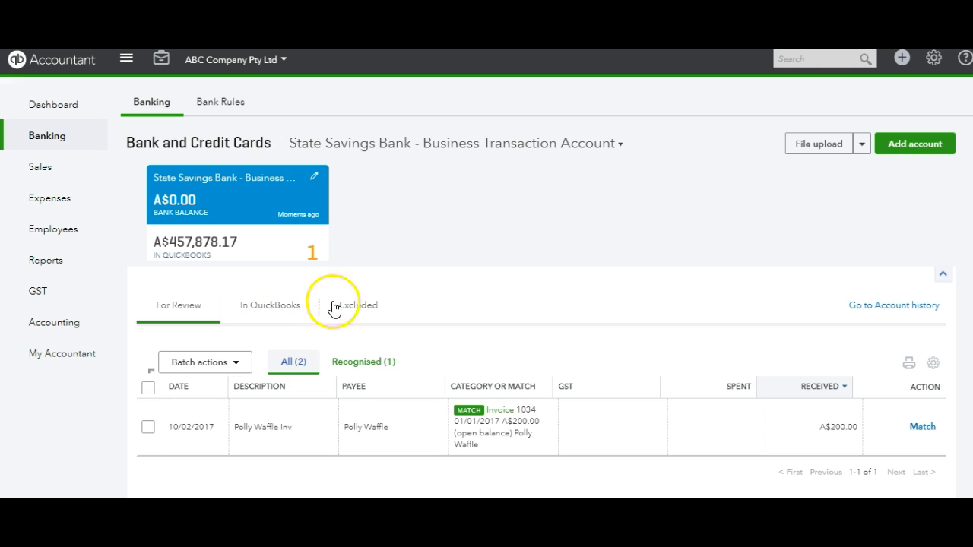
{"action": "left_click", "coordinate": [275, 311]}
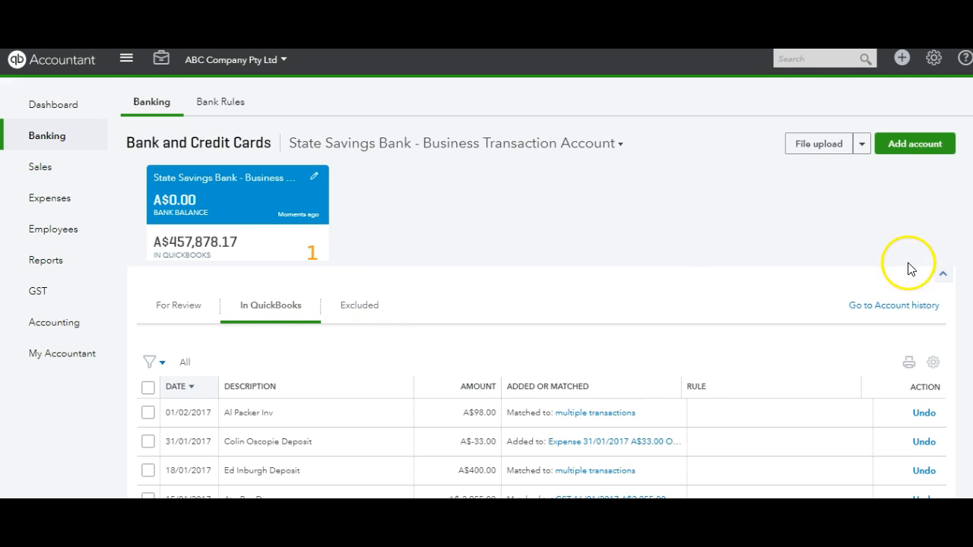
Step: Inspect the details of the recorded A$98.00 deposit and open the multiple transactions matched to it
{"action": "scroll", "coordinate": [541, 311], "scroll_direction": "down", "scroll_amount": 4}
{"action": "scroll", "coordinate": [541, 310], "scroll_direction": "up", "scroll_amount": 2}
{"action": "scroll", "coordinate": [517, 245], "scroll_direction": "up", "scroll_amount": 1}
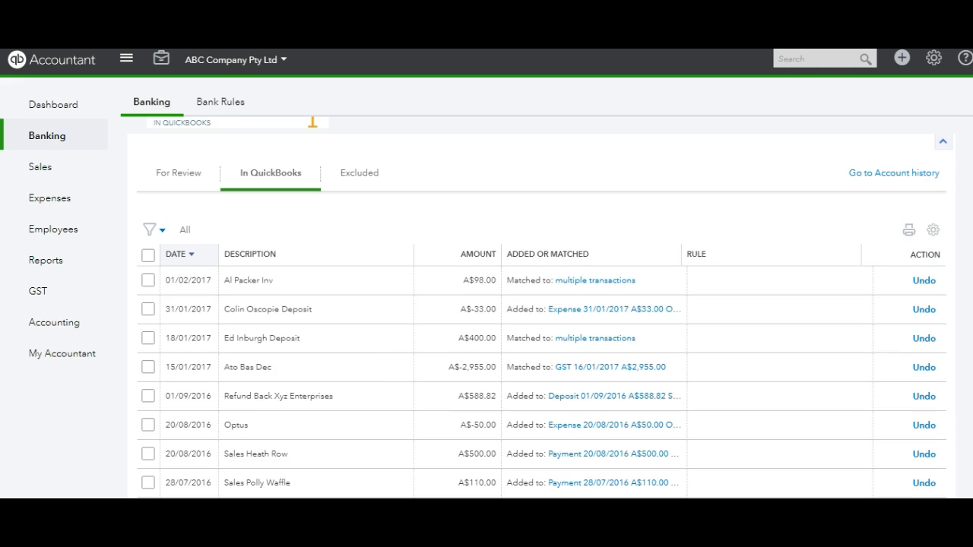
{"action": "left_click", "coordinate": [408, 282]}
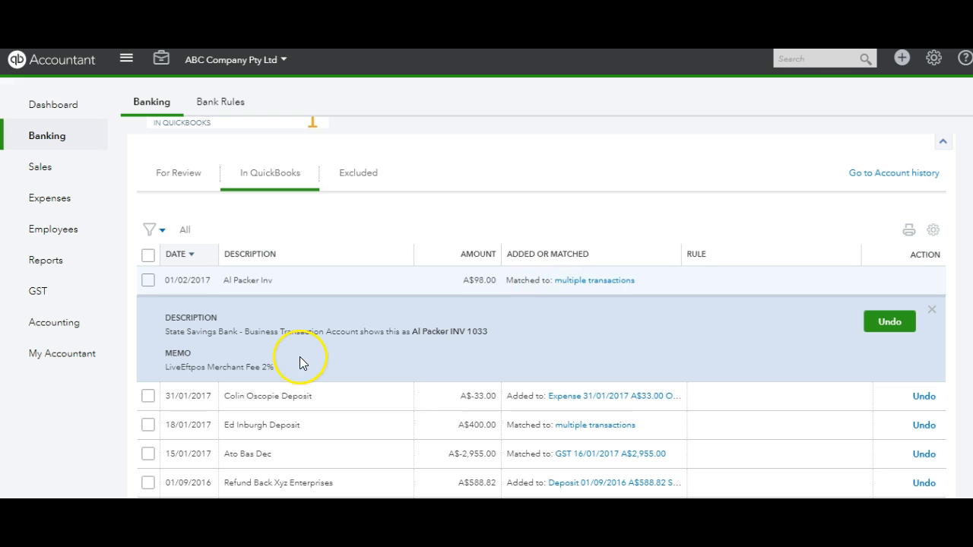
{"action": "left_click", "coordinate": [588, 281]}
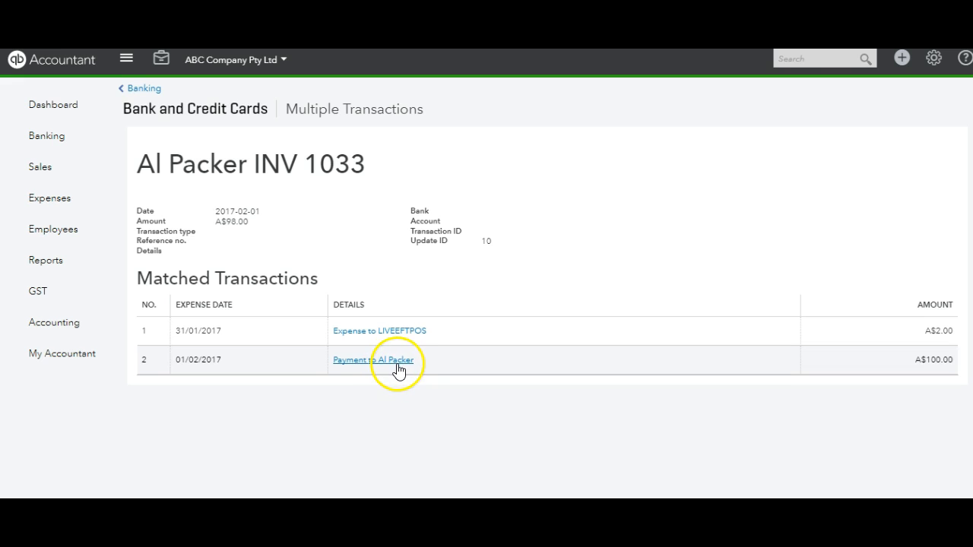
Step: Open the transaction list of the customer who paid the deposit and sort it by number in descending order
{"action": "left_click", "coordinate": [55, 172]}
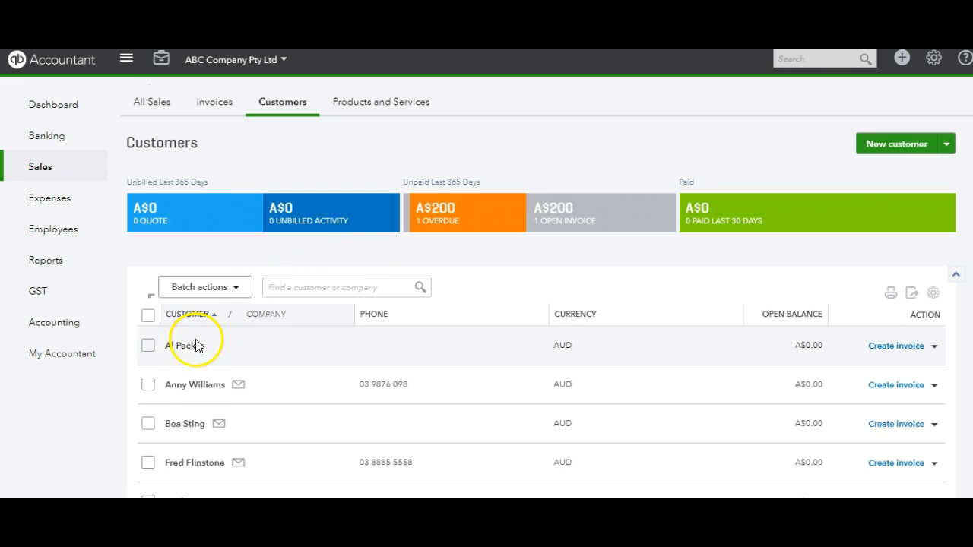
{"action": "left_click", "coordinate": [196, 346]}
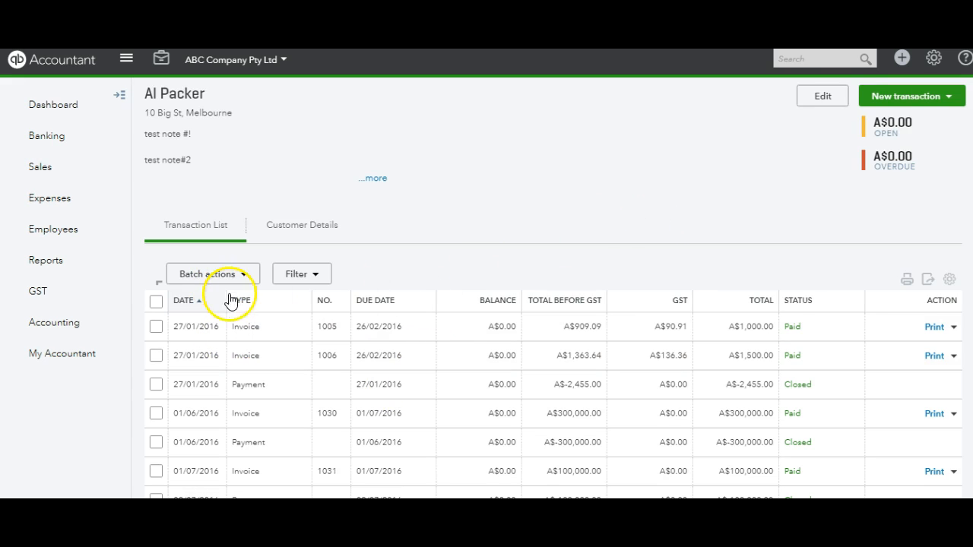
{"action": "left_click", "coordinate": [325, 301]}
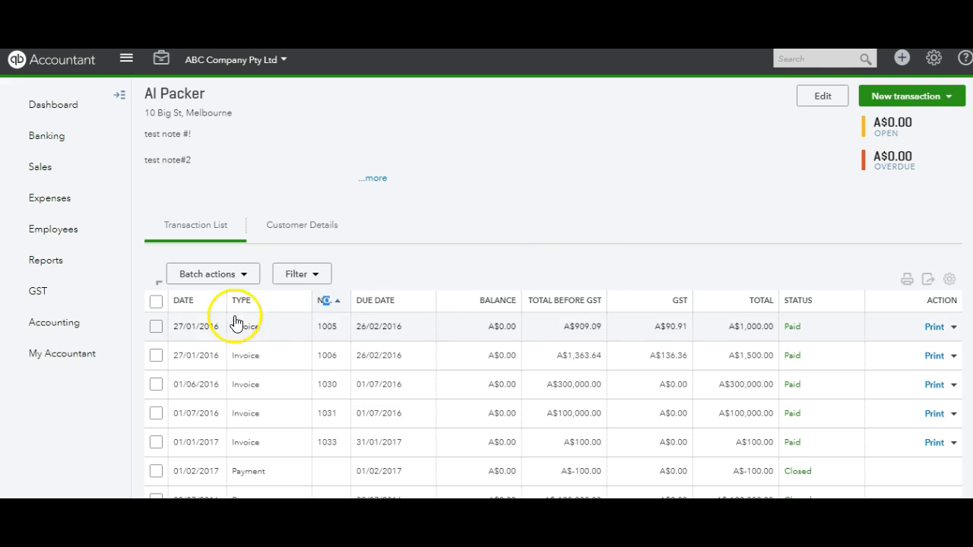
{"action": "left_click", "coordinate": [334, 301]}
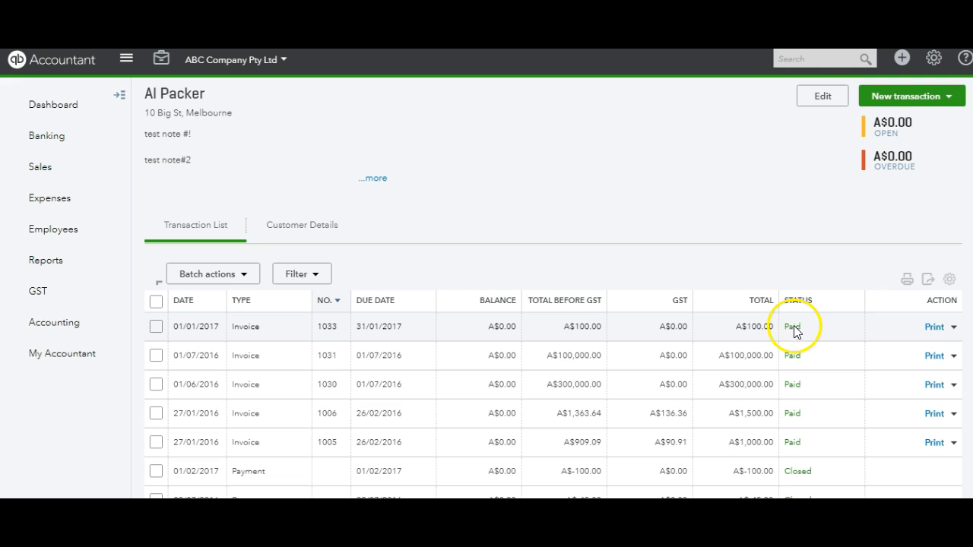
Step: Open the customer's A$100.00 invoice dated 01/01/2017, check the payment applied to it, and close the invoice
{"action": "left_click", "coordinate": [767, 326]}
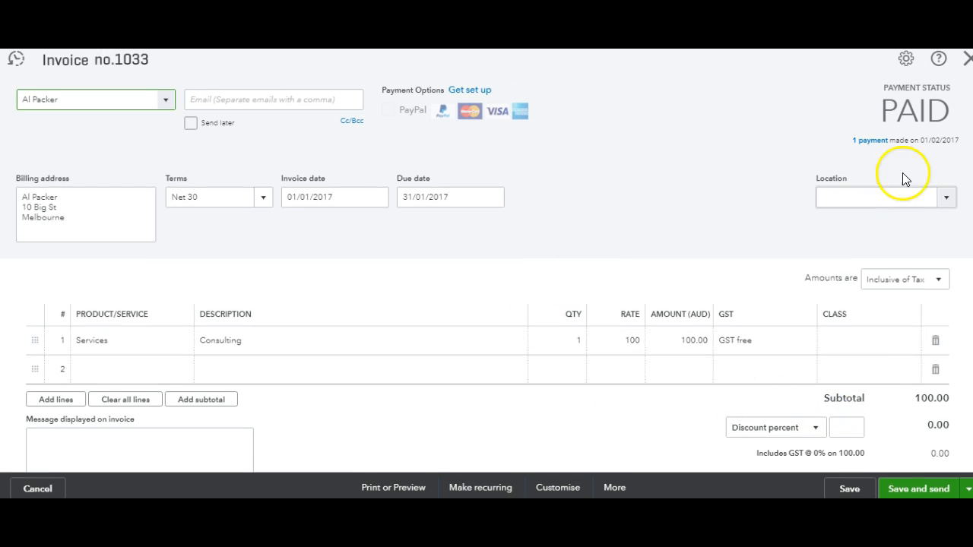
{"action": "left_click", "coordinate": [875, 143]}
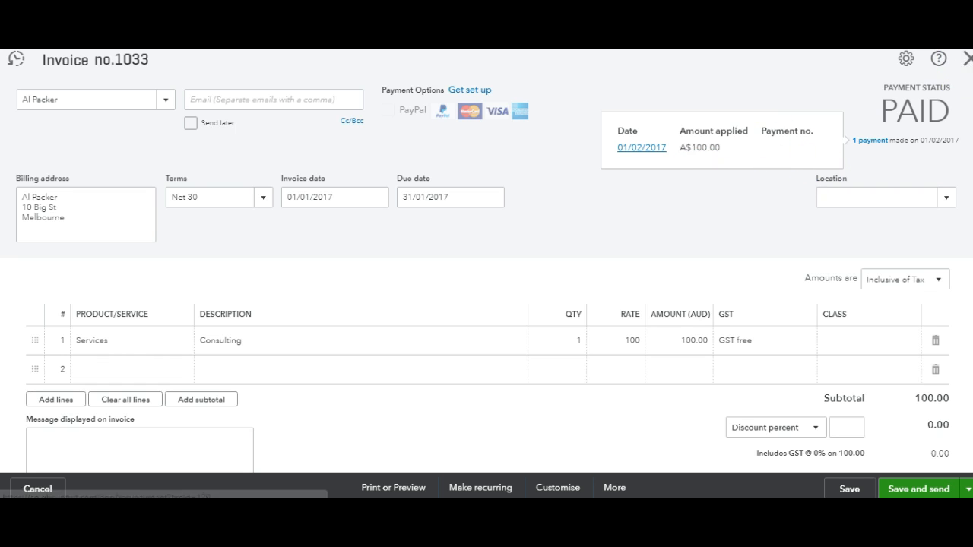
{"action": "left_click", "coordinate": [967, 61]}
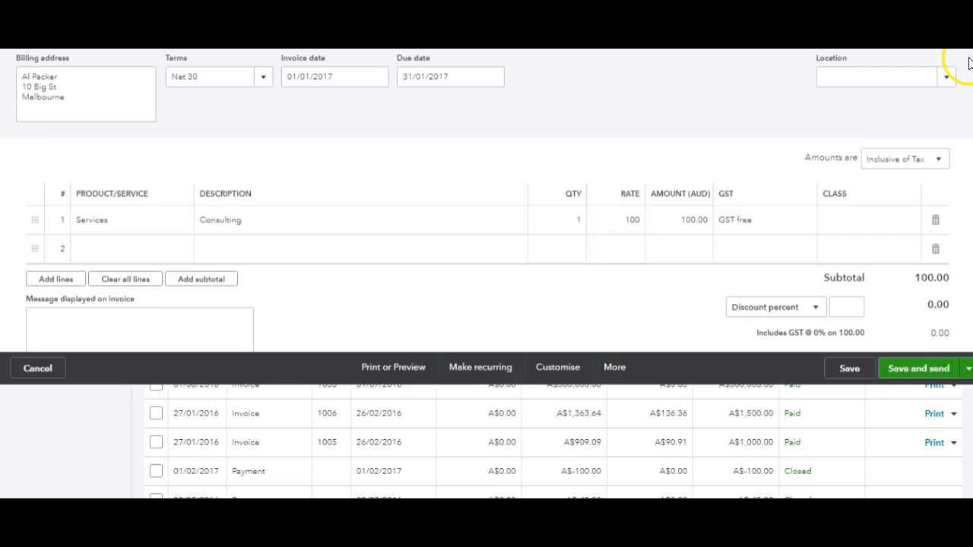
Step: Run the Profit and Loss report and set the start of its period to 01/02/2017
{"action": "left_click", "coordinate": [55, 263]}
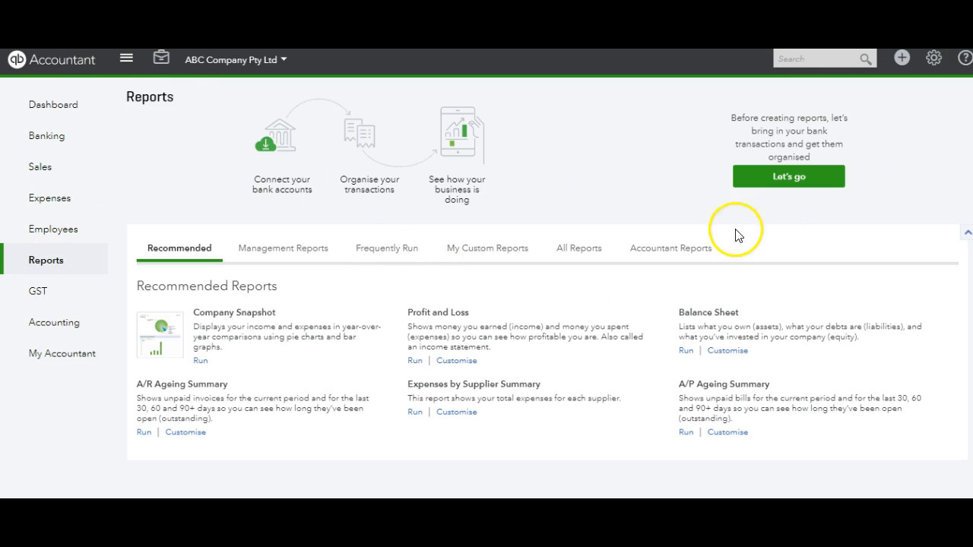
{"action": "left_click", "coordinate": [414, 361]}
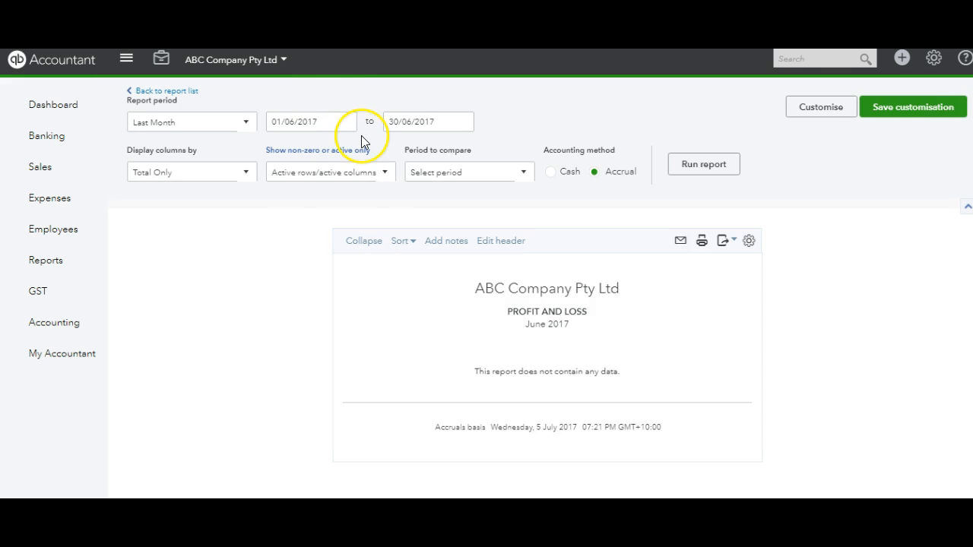
{"action": "left_click", "coordinate": [344, 122]}
{"action": "left_click", "coordinate": [280, 157]}
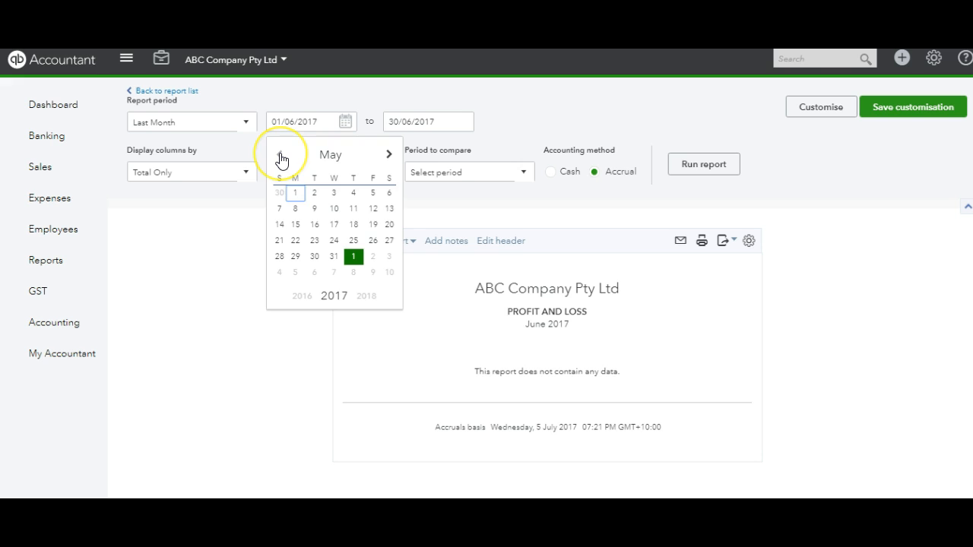
{"action": "left_click", "coordinate": [280, 156]}
{"action": "left_click", "coordinate": [280, 156]}
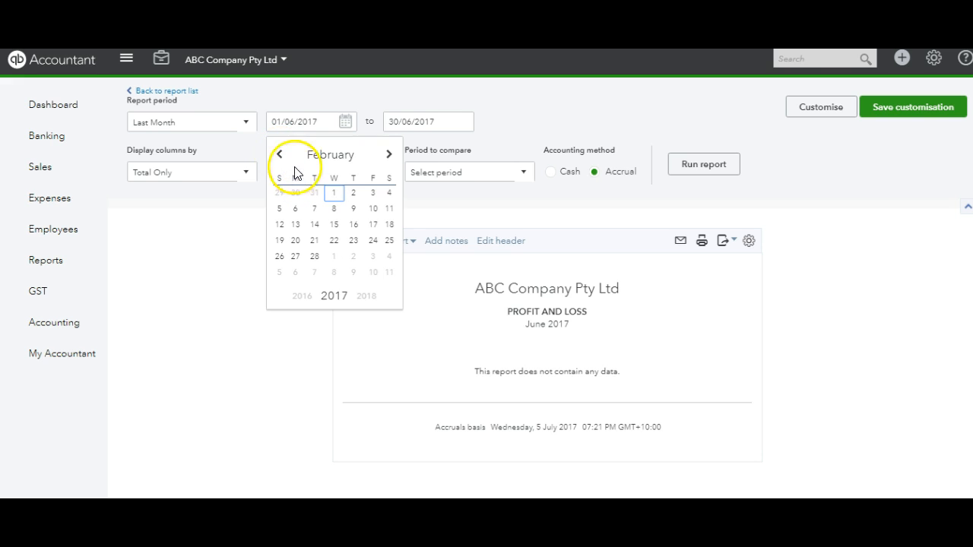
{"action": "left_click", "coordinate": [334, 193]}
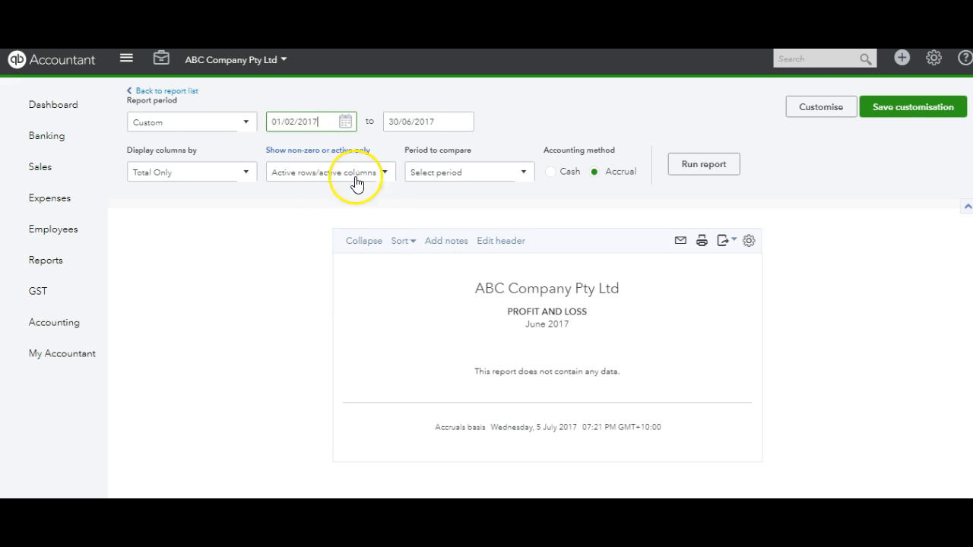
Step: Set the end date of the Profit and Loss report period to 28/02/2017
{"action": "left_click", "coordinate": [462, 122]}
{"action": "left_click", "coordinate": [398, 156]}
{"action": "left_click", "coordinate": [398, 158]}
{"action": "left_click", "coordinate": [399, 157]}
{"action": "left_click", "coordinate": [398, 158]}
{"action": "left_click", "coordinate": [431, 257]}
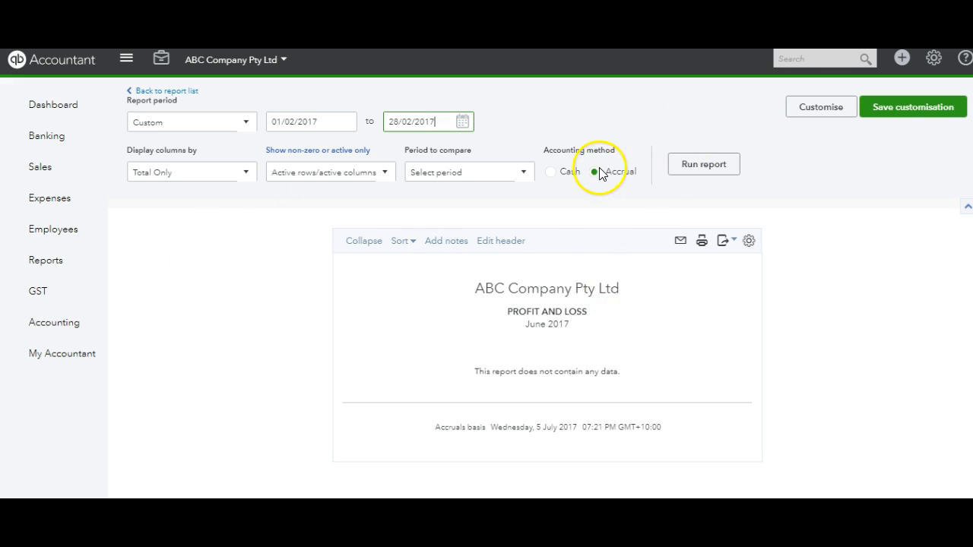
Step: Switch the accounting method to Cash, rerun the Profit and Loss report, and examine its income and expense lines
{"action": "left_click", "coordinate": [551, 174]}
{"action": "left_click", "coordinate": [691, 169]}
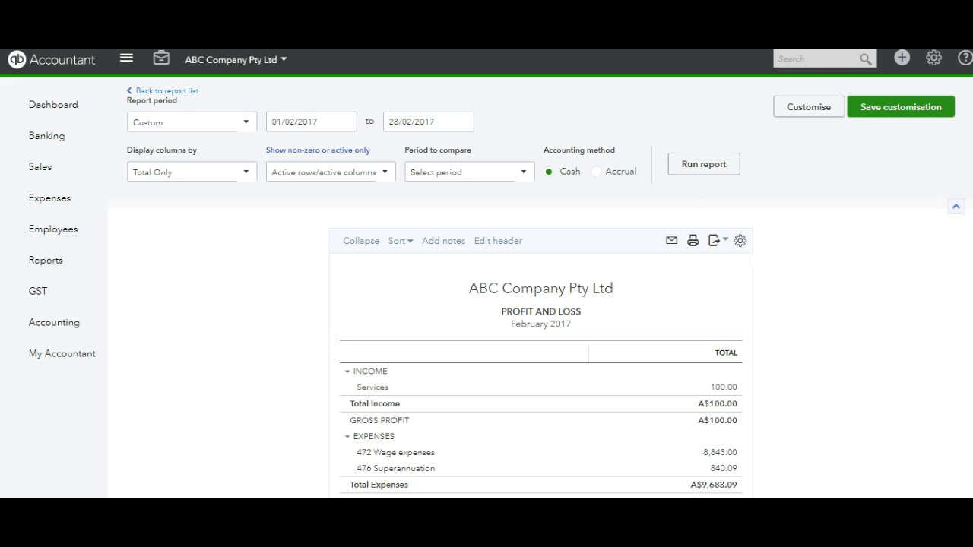
{"action": "scroll", "coordinate": [540, 304], "scroll_direction": "down", "scroll_amount": 1}
{"action": "scroll", "coordinate": [541, 288], "scroll_direction": "down", "scroll_amount": 1}
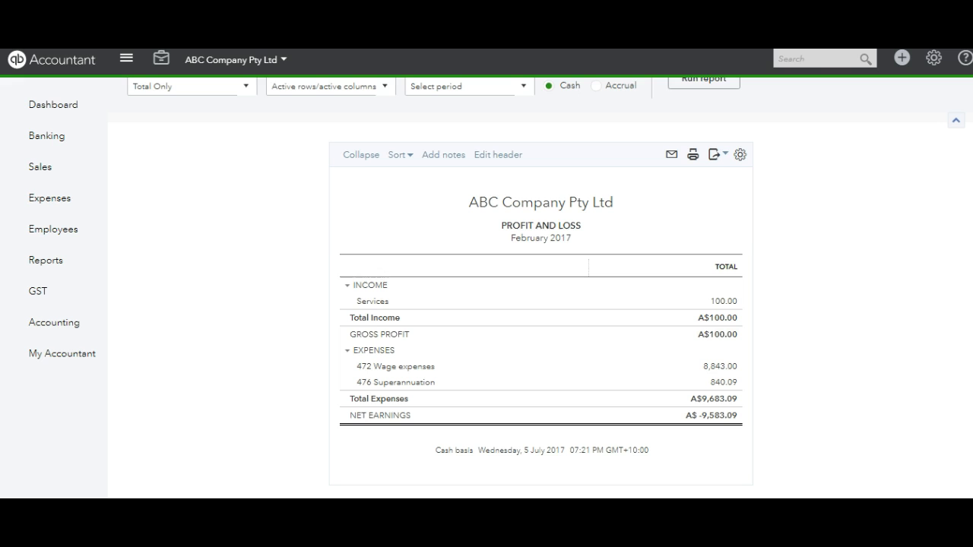
{"action": "scroll", "coordinate": [969, 246], "scroll_direction": "up", "scroll_amount": 1}
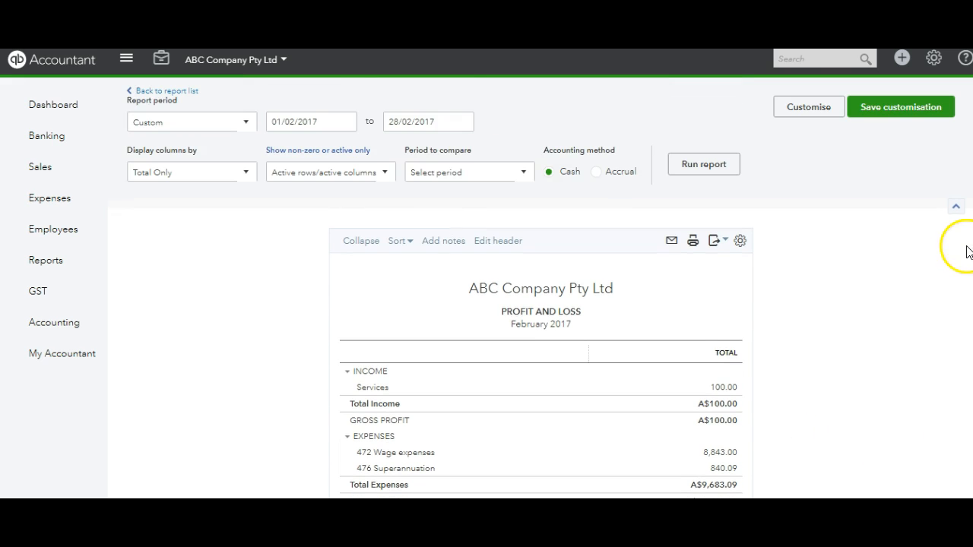
Step: Rerun the Profit and Loss report with start date 01/01/2017 and open the transactions behind the Merchant Fees amount
{"action": "left_click", "coordinate": [346, 128]}
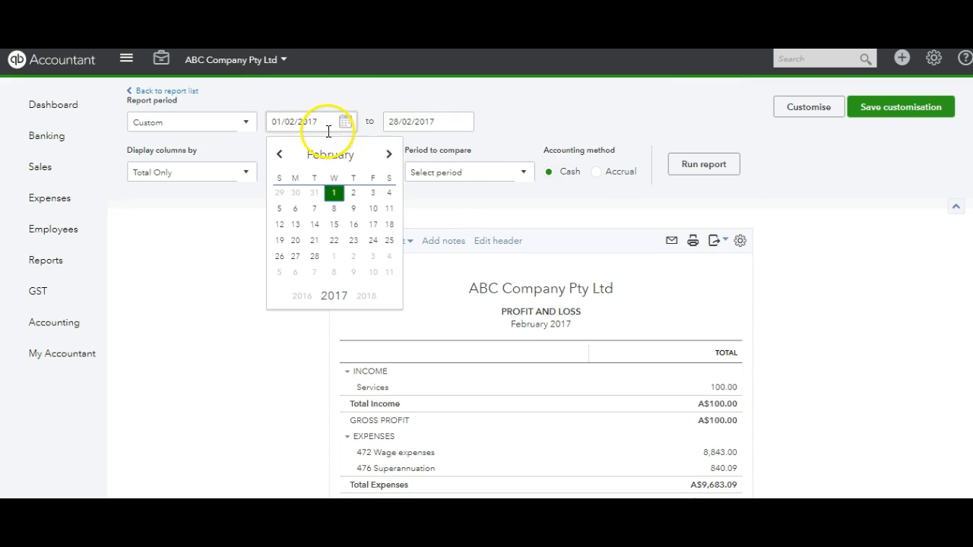
{"action": "left_click", "coordinate": [279, 154]}
{"action": "left_click", "coordinate": [279, 194]}
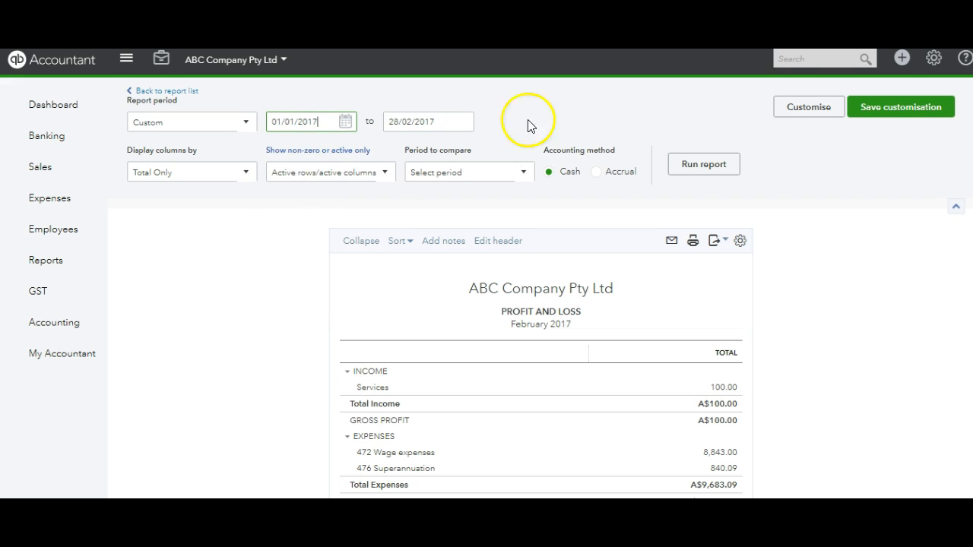
{"action": "left_click", "coordinate": [704, 167]}
{"action": "scroll", "coordinate": [835, 368], "scroll_direction": "down", "scroll_amount": 2}
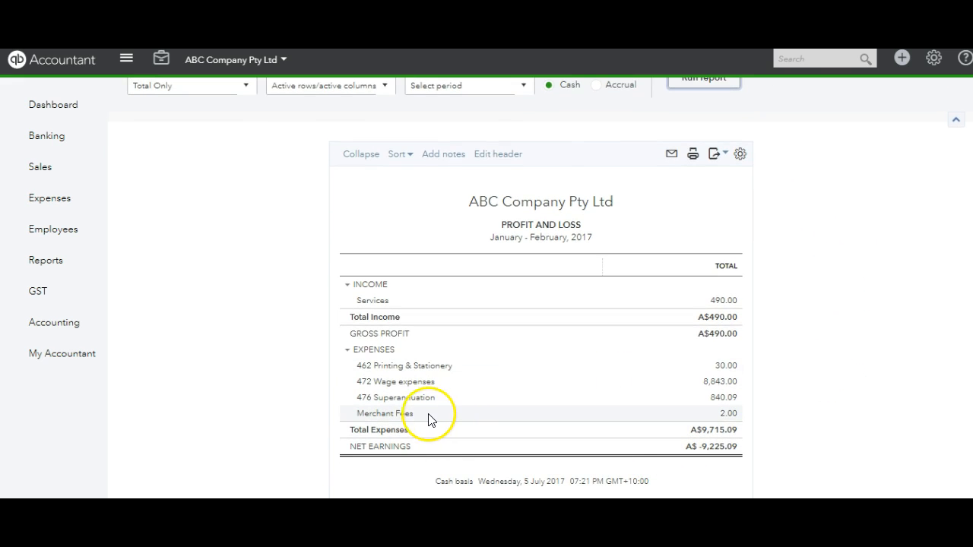
{"action": "left_click", "coordinate": [730, 415]}
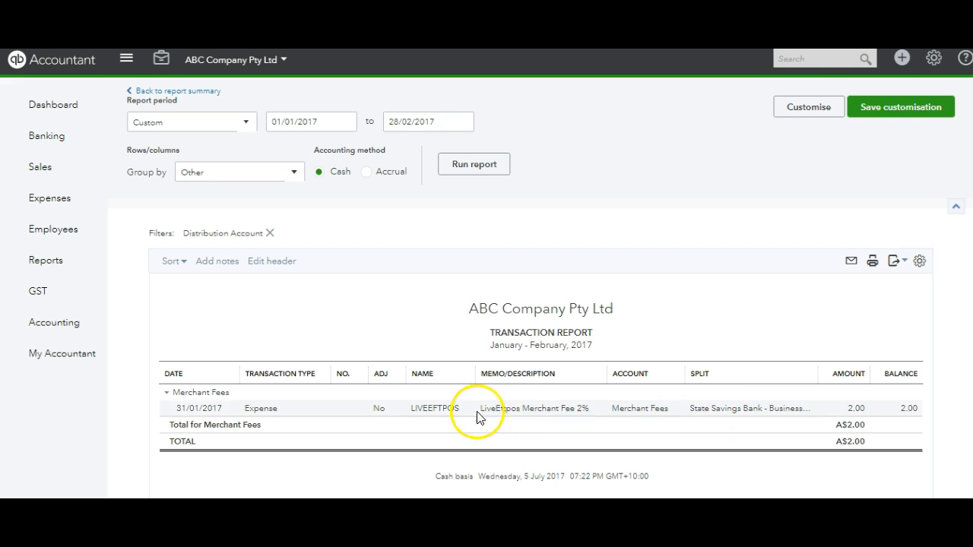